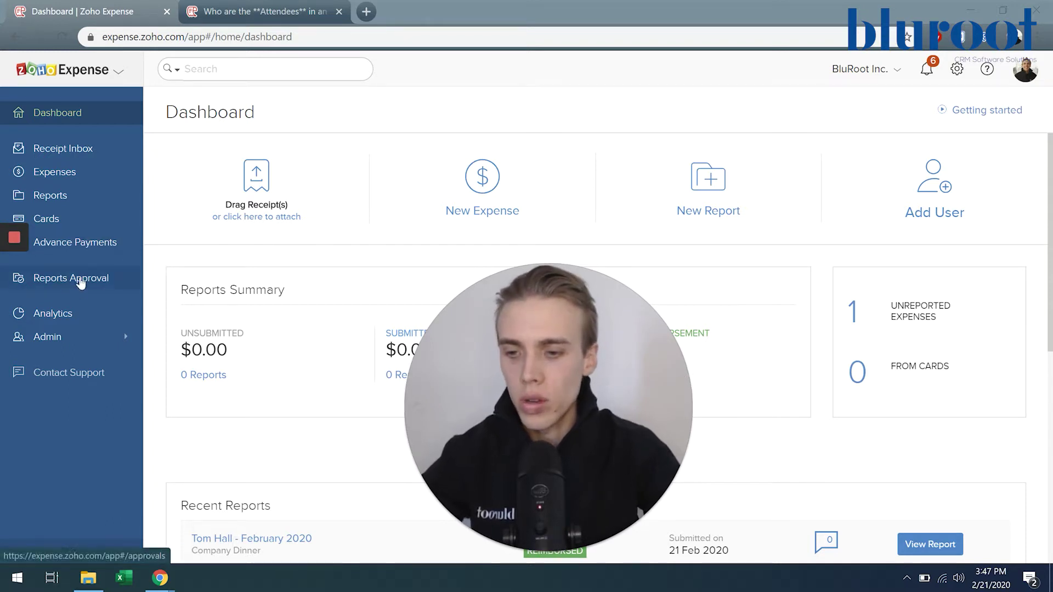
# Step: Go to the Analytics reports section from the Zoho Expense dashboard sidebar
pyautogui.click(74, 315)
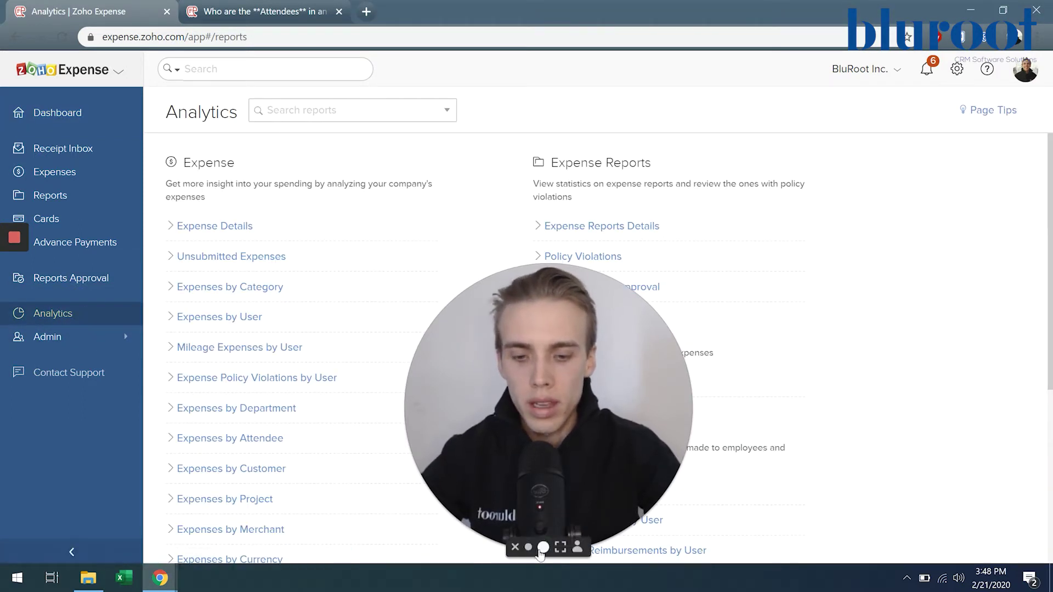
pyautogui.click(528, 550)
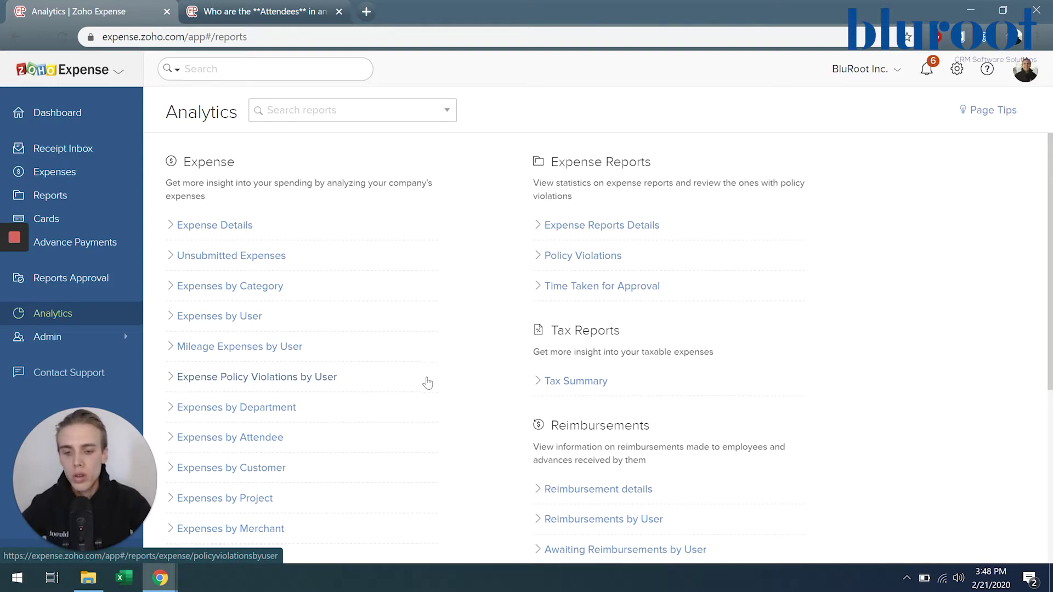
pyautogui.scroll(-2, 427, 382)
pyautogui.scroll(-3, 427, 383)
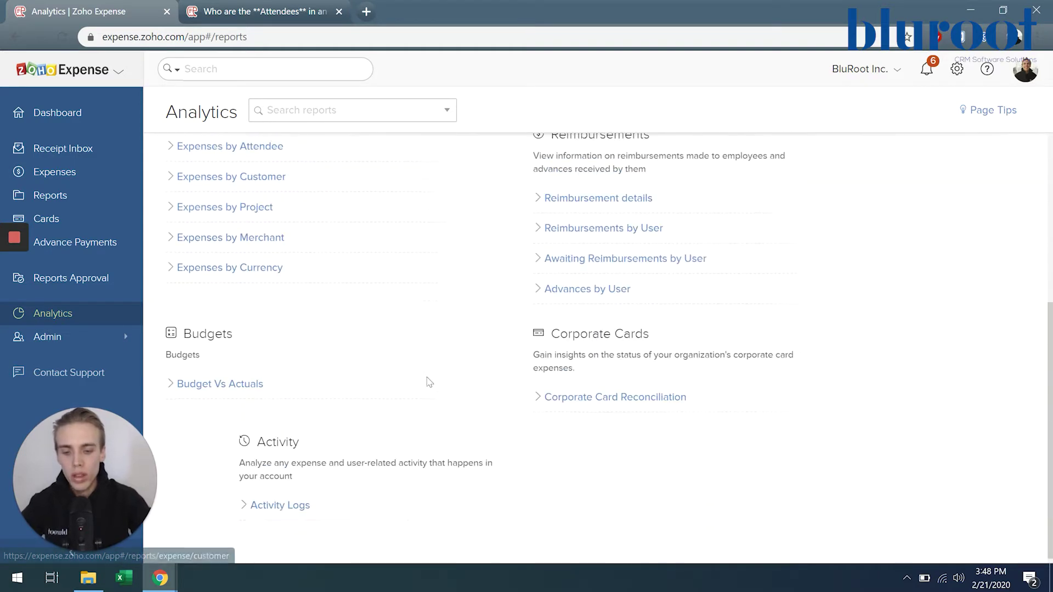
pyautogui.scroll(2, 429, 382)
pyautogui.scroll(3, 429, 382)
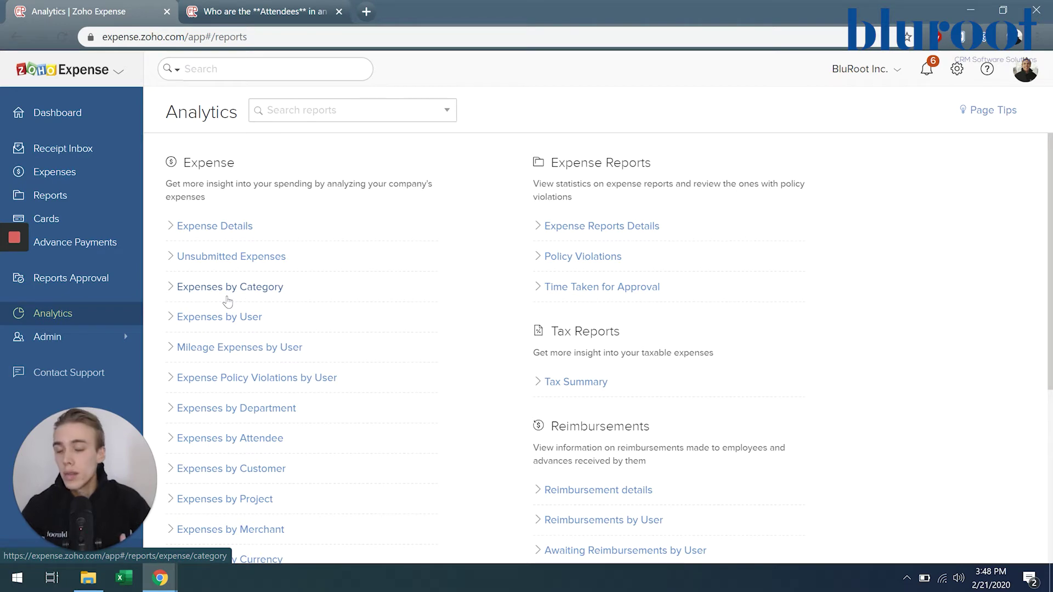
pyautogui.scroll(-1, 249, 378)
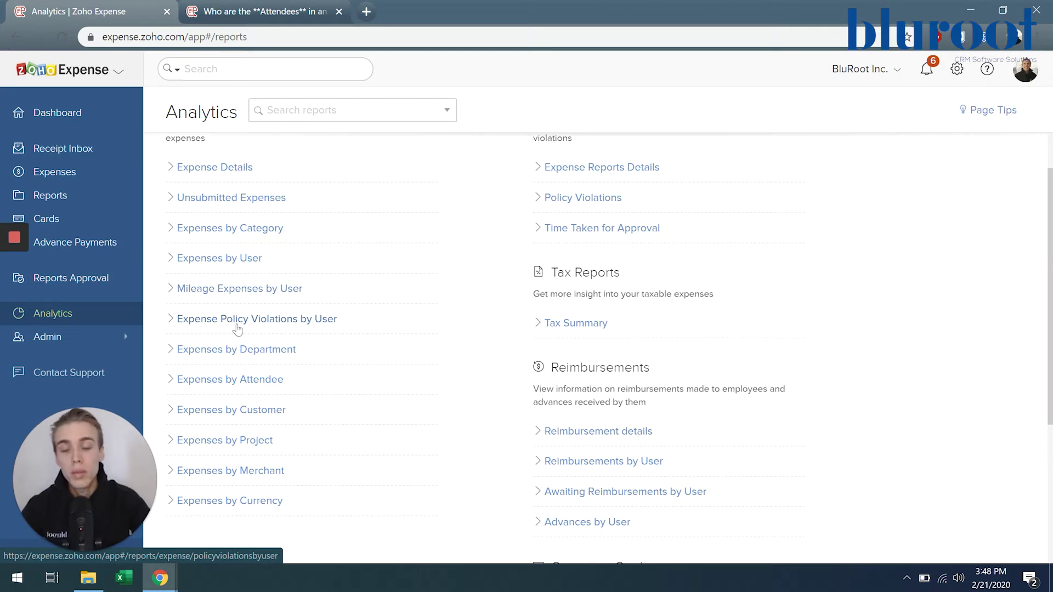
pyautogui.scroll(-1, 274, 403)
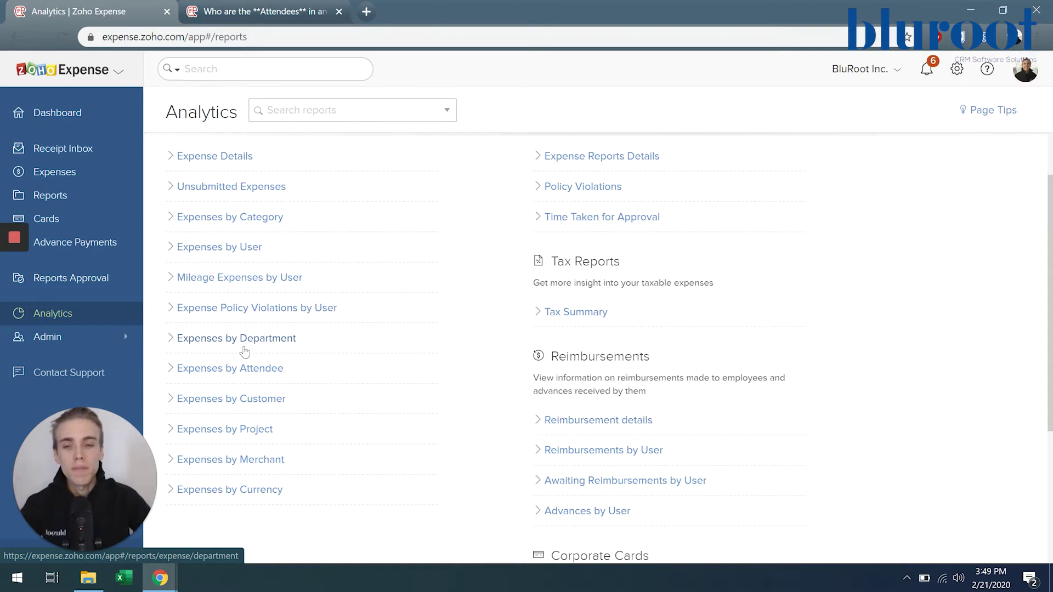
pyautogui.scroll(1, 266, 286)
pyautogui.click(270, 292)
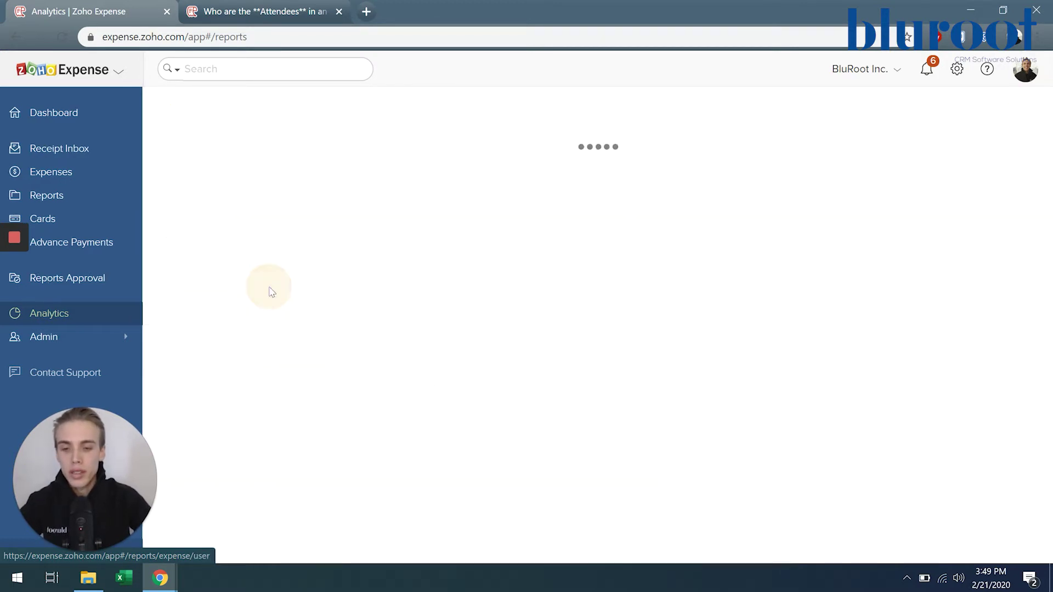
pyautogui.hotkey('alt', 'Left')
pyautogui.scroll(-5, 317, 394)
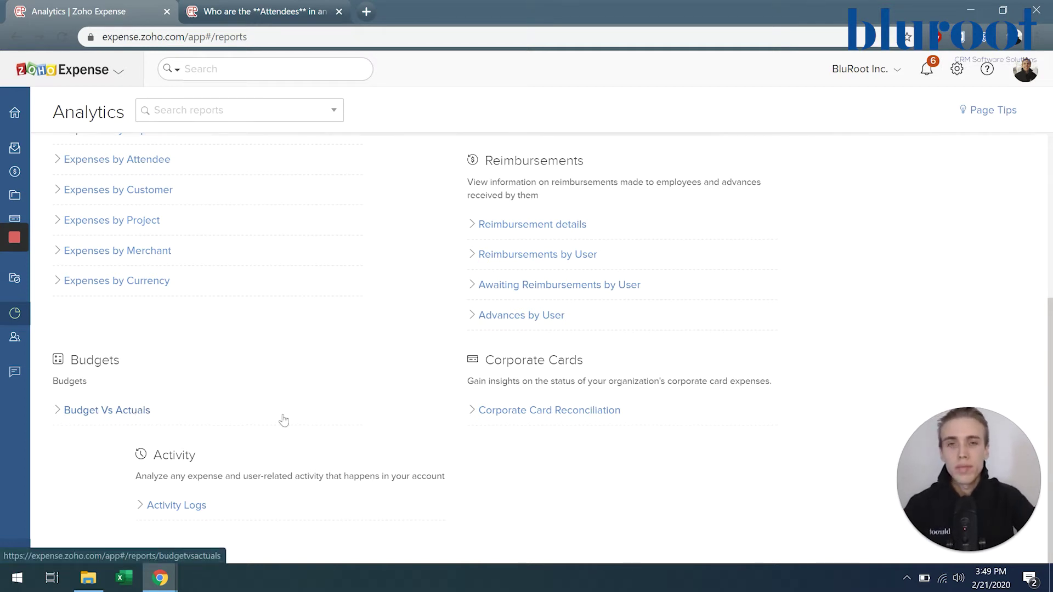
pyautogui.click(178, 506)
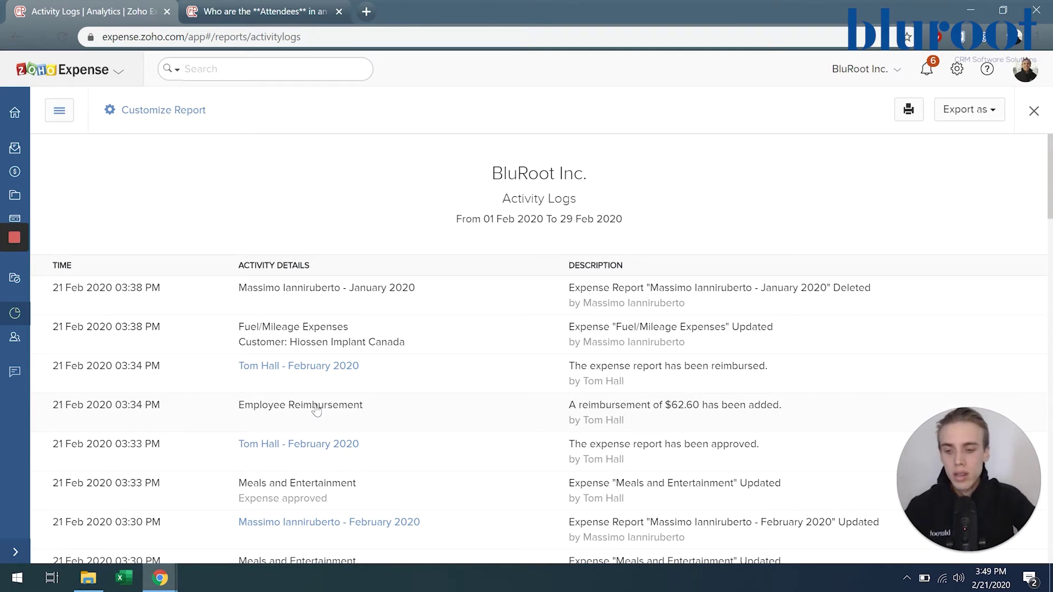
# Step: Show the list of all reports, such as Expense Details, beside the Activity Logs report
pyautogui.scroll(-1, 314, 409)
pyautogui.scroll(1, 313, 407)
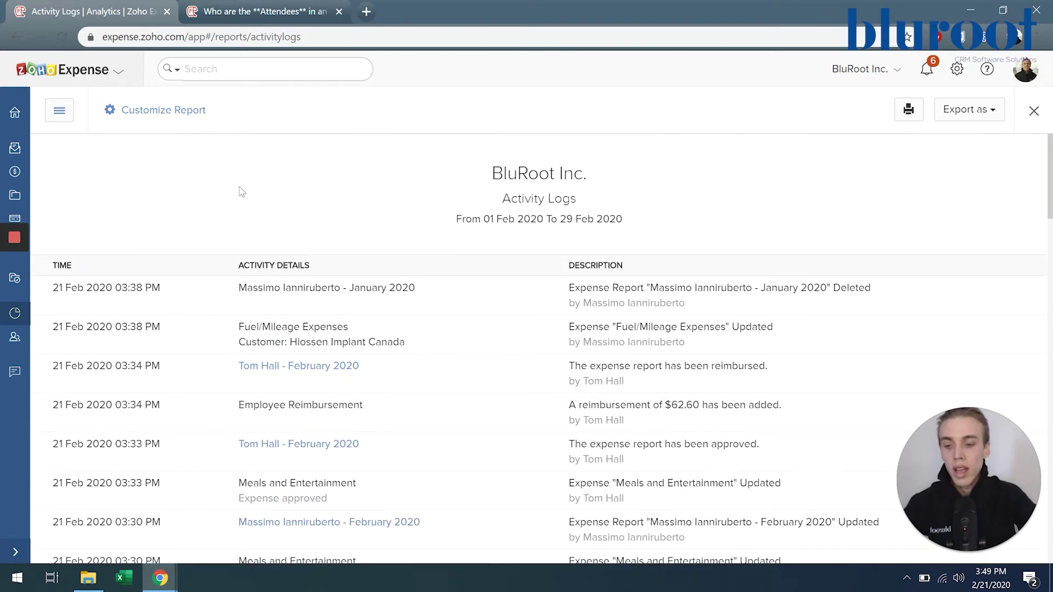
pyautogui.scroll(-1, 329, 370)
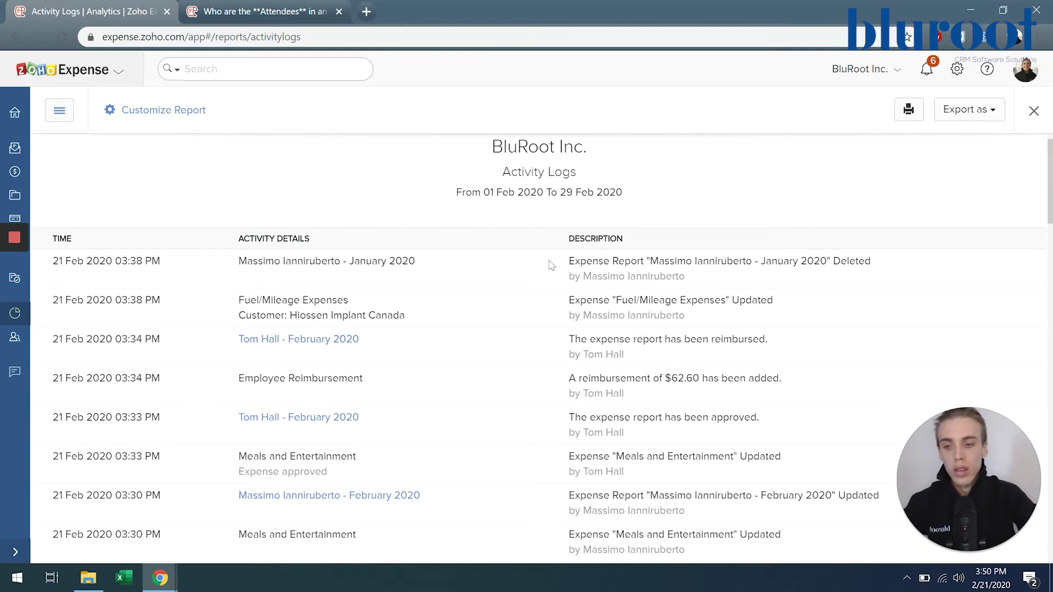
pyautogui.scroll(1, 551, 265)
pyautogui.moveTo(16, 273)
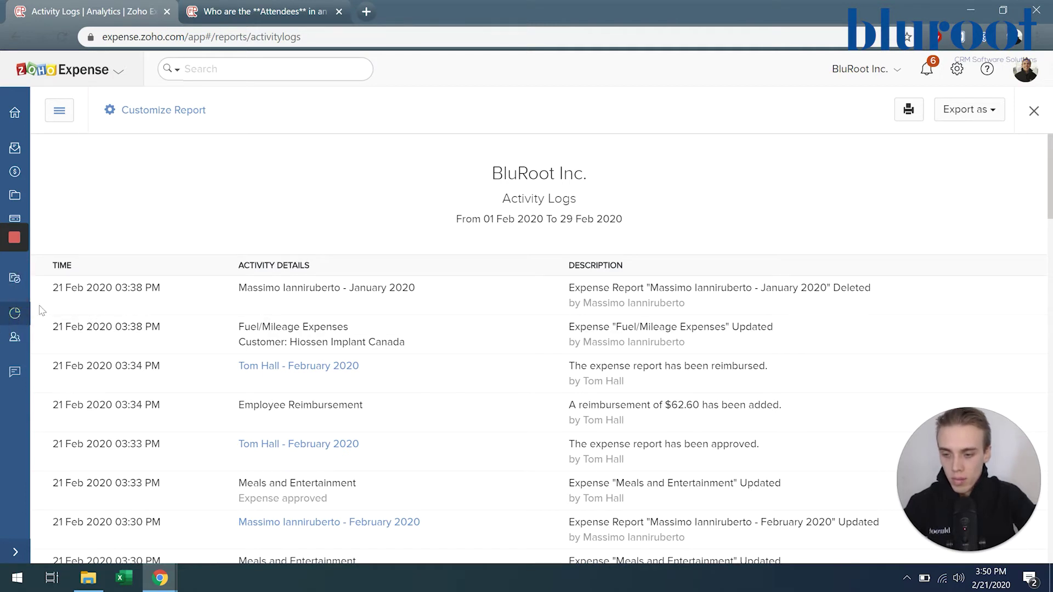
pyautogui.click(58, 112)
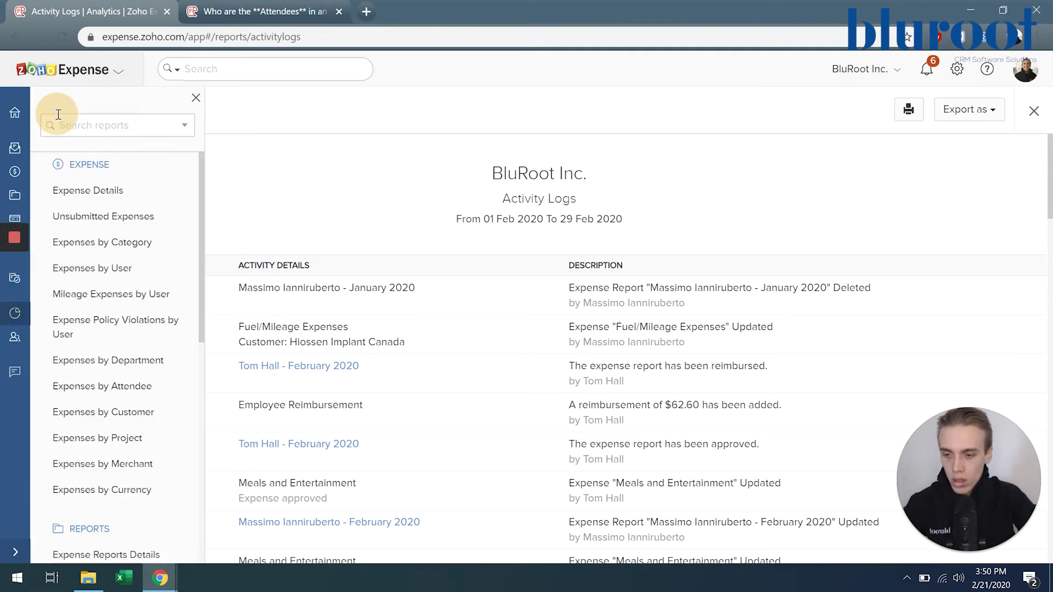
# Step: Close the reports panel and Activity Logs report, then open the Expense Details report
pyautogui.click(194, 100)
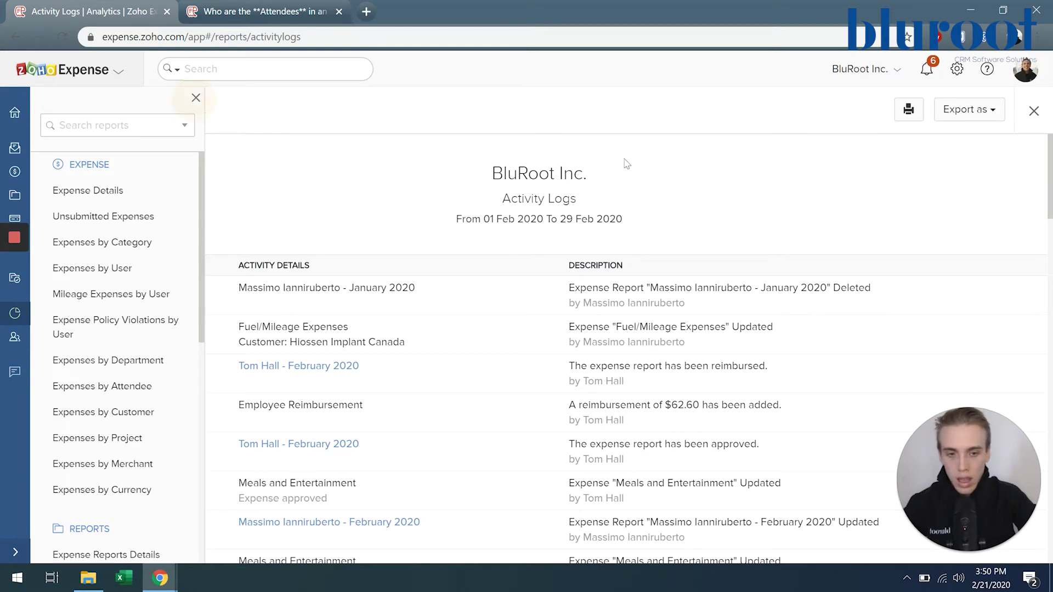
pyautogui.click(1034, 111)
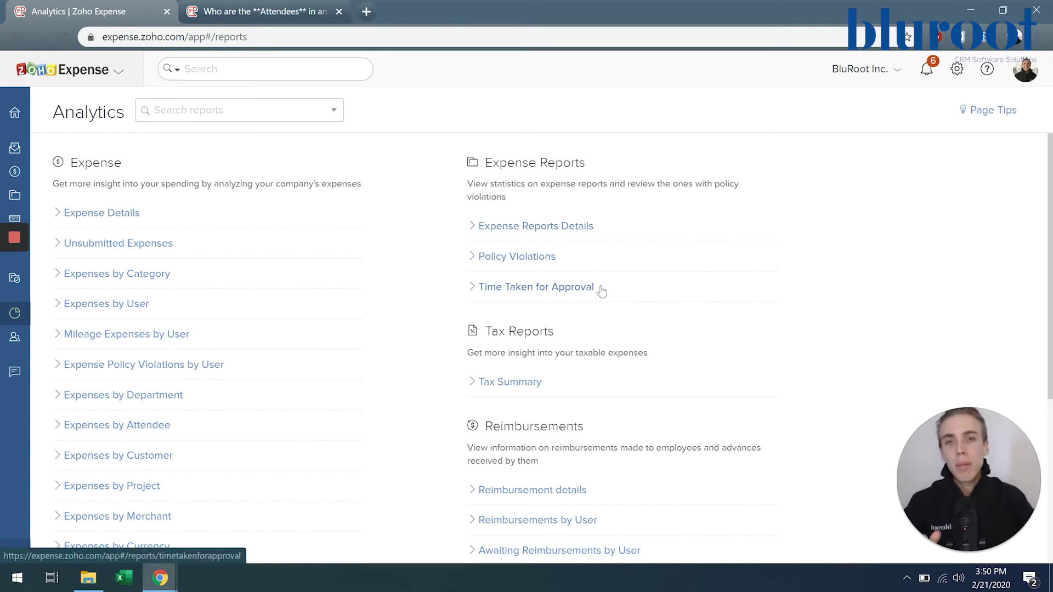
pyautogui.scroll(-1, 602, 291)
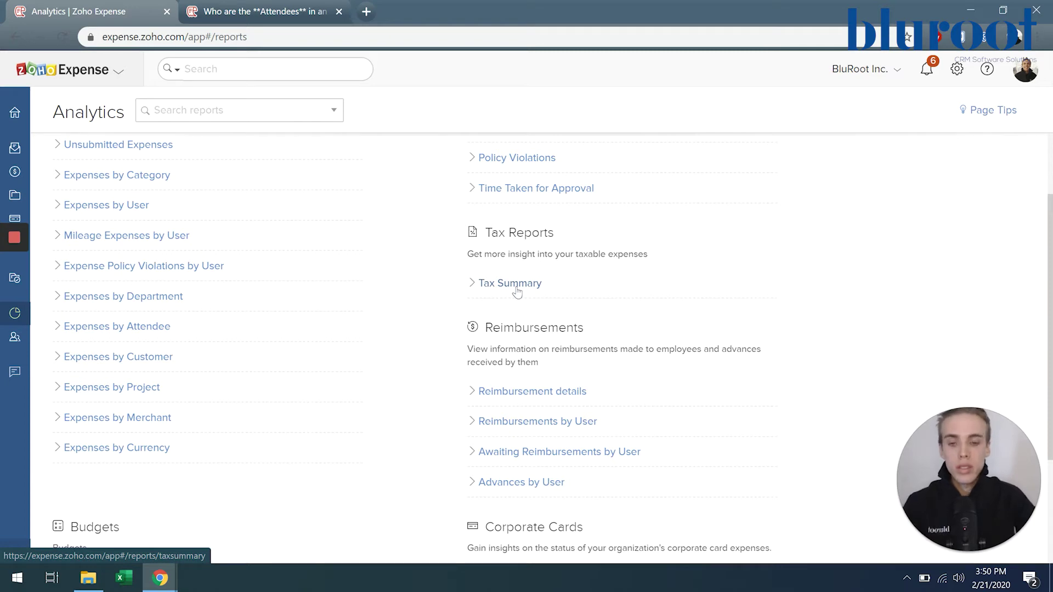
pyautogui.scroll(-3, 517, 291)
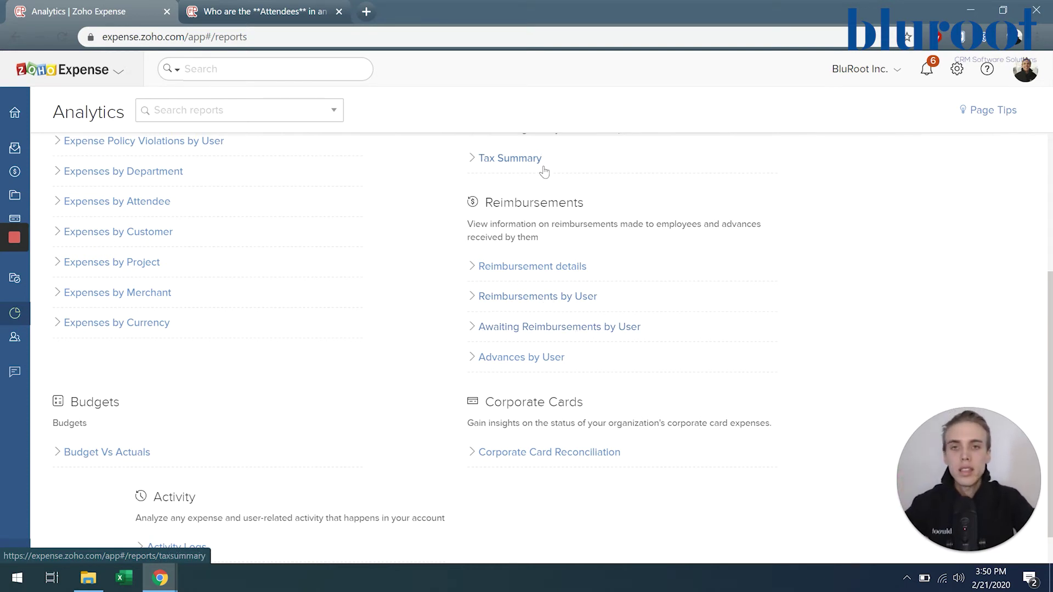
pyautogui.scroll(3, 542, 170)
pyautogui.scroll(2, 545, 171)
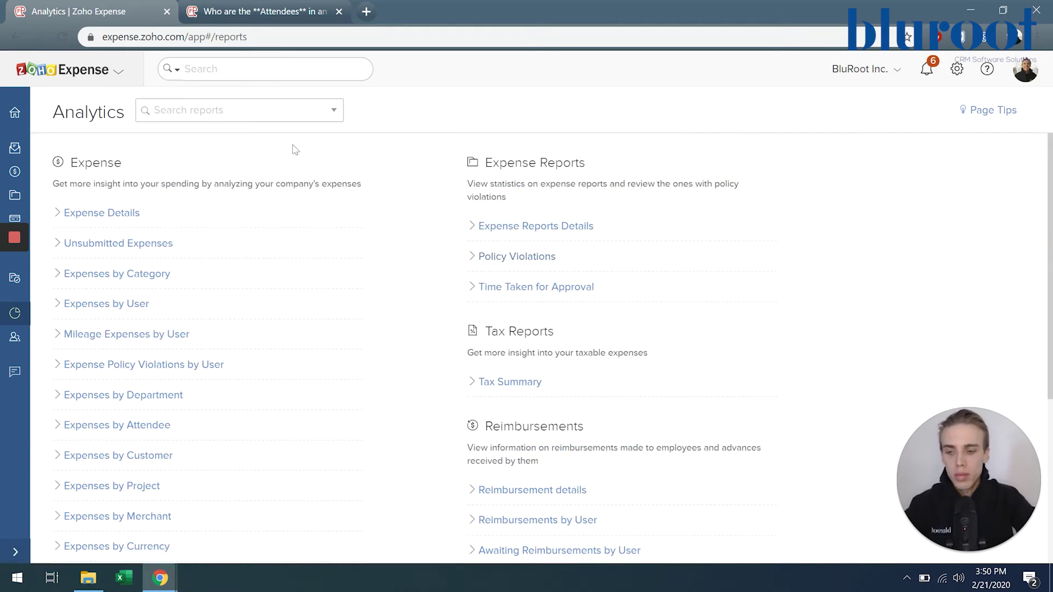
pyautogui.click(105, 215)
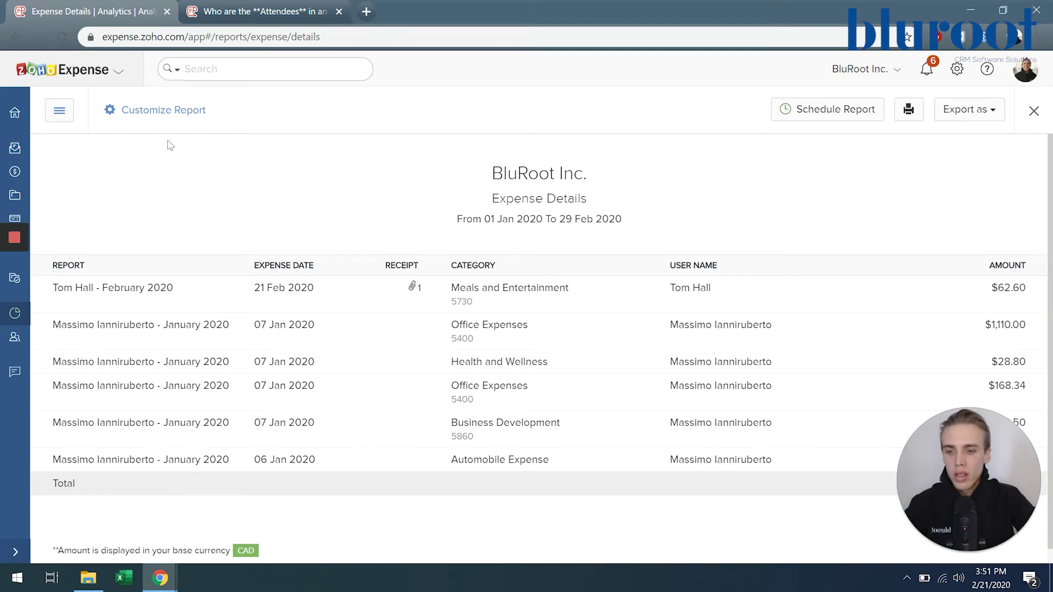
# Step: Open Customize Report for Expense Details to reach its date, status, category and column settings
pyautogui.click(143, 111)
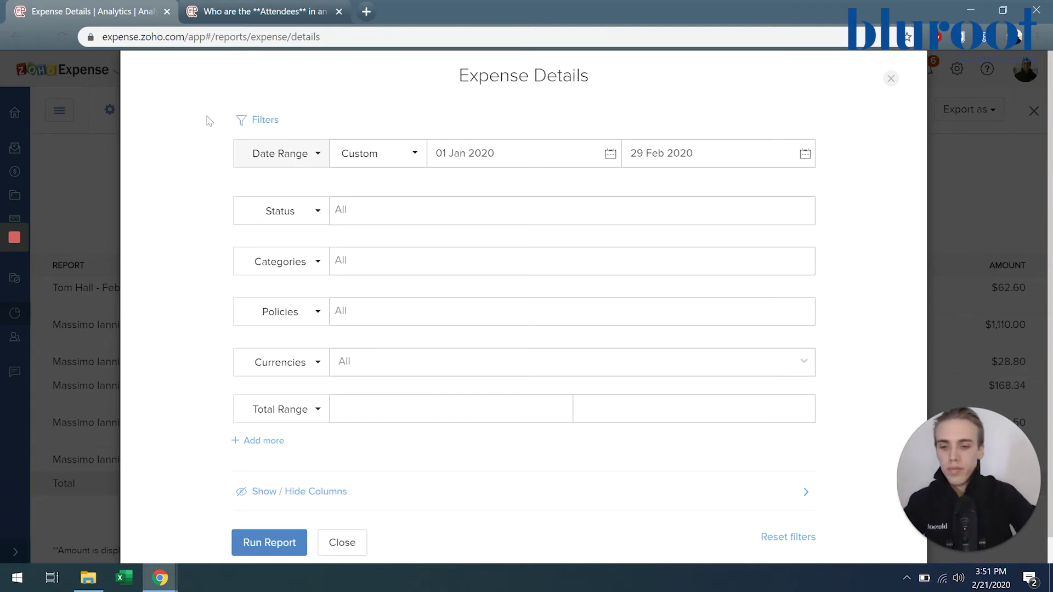
# Step: Set the report's date range to start on 01 Sep 2019
pyautogui.scroll(-1, 250, 227)
pyautogui.scroll(1, 250, 228)
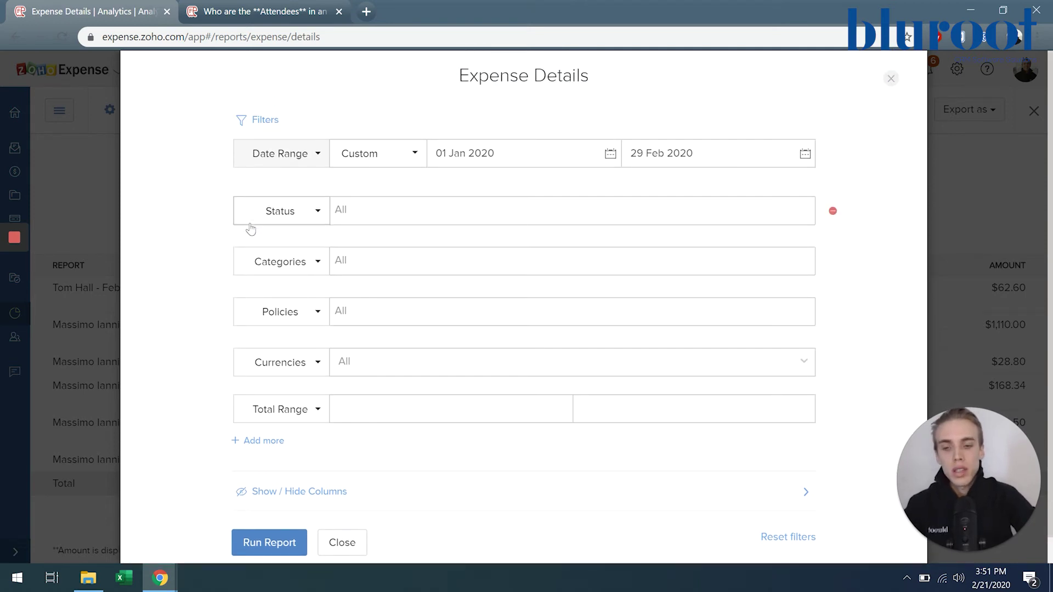
pyautogui.click(472, 161)
pyautogui.doubleClick(446, 193)
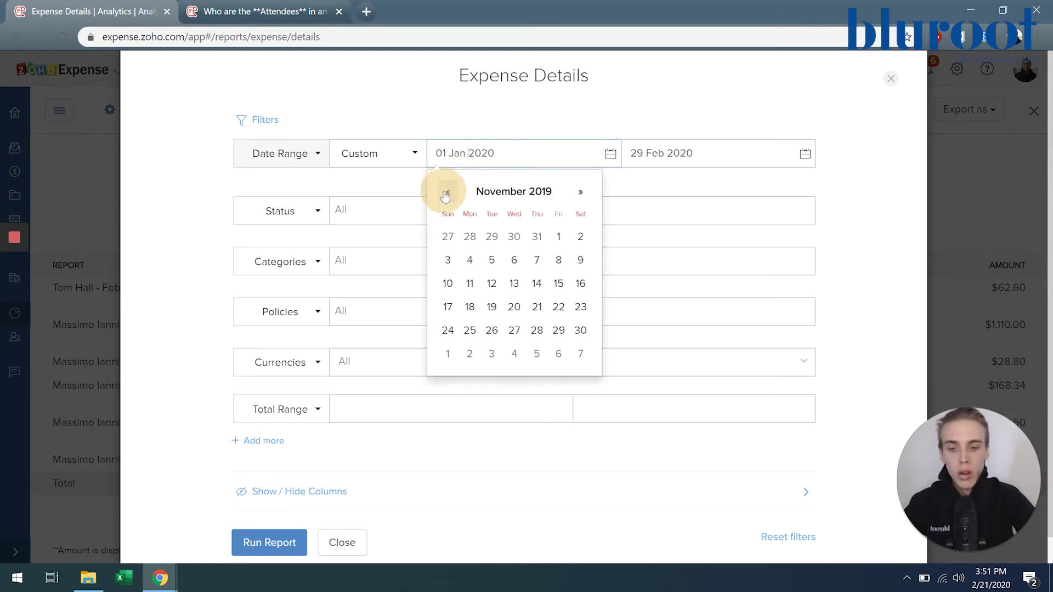
pyautogui.doubleClick(445, 193)
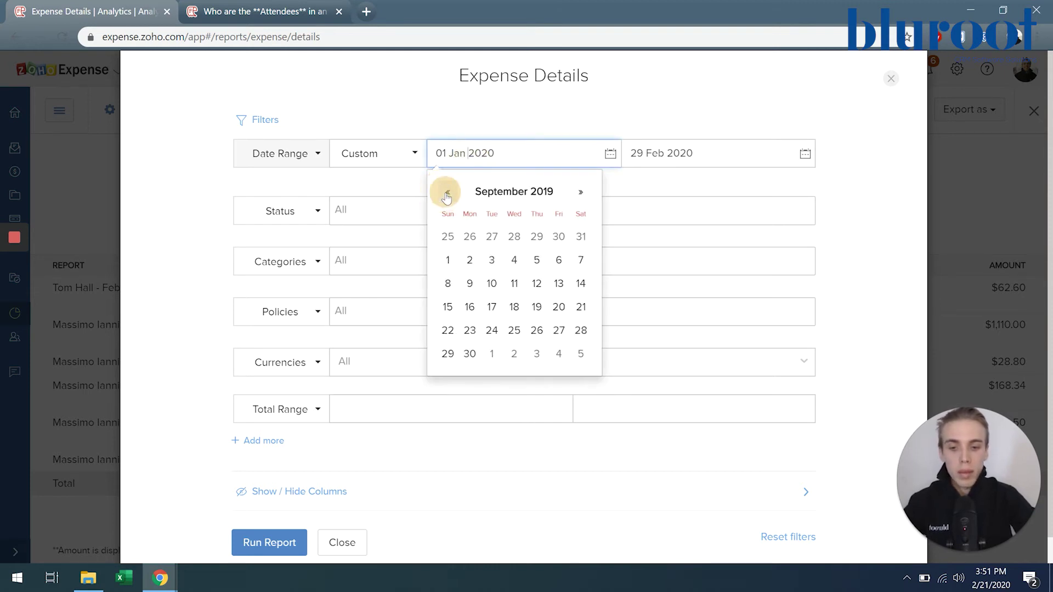
pyautogui.click(442, 262)
# Step: Look through the Status, field, Categories and Policies filter choices without changing them
pyautogui.click(364, 212)
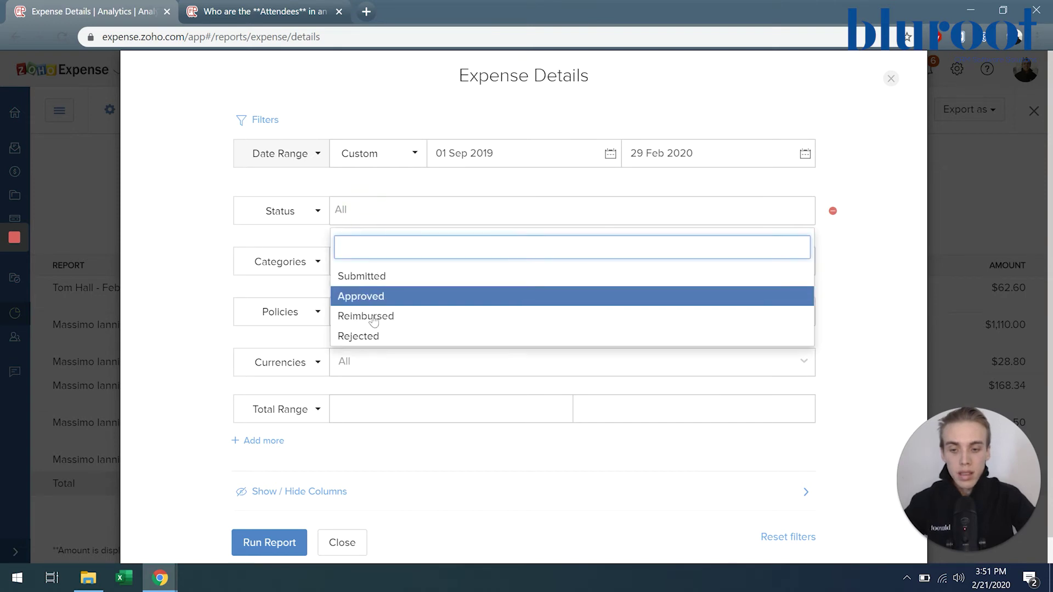
pyautogui.click(245, 262)
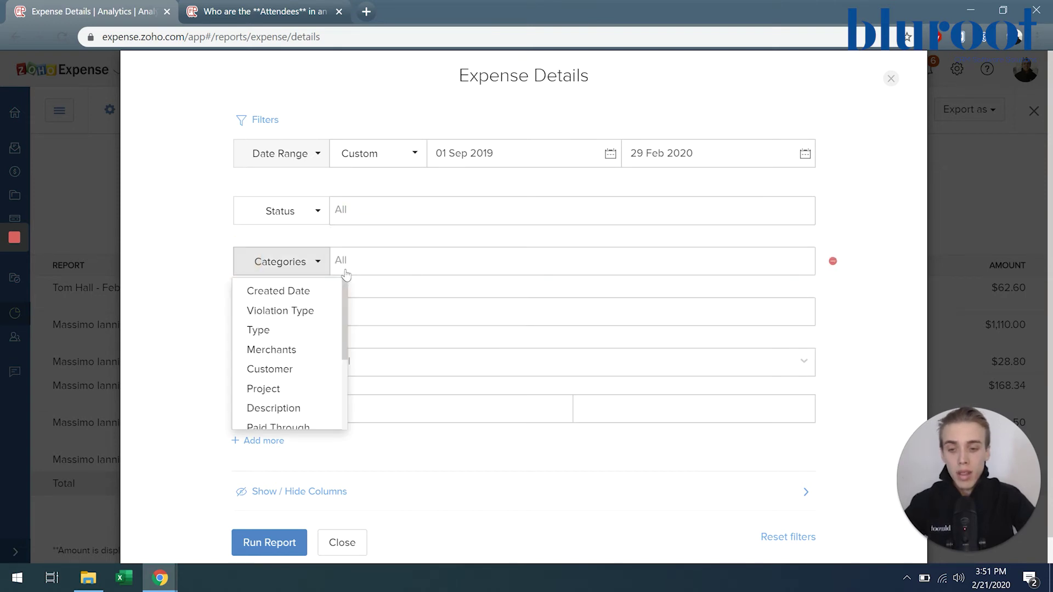
pyautogui.click(354, 261)
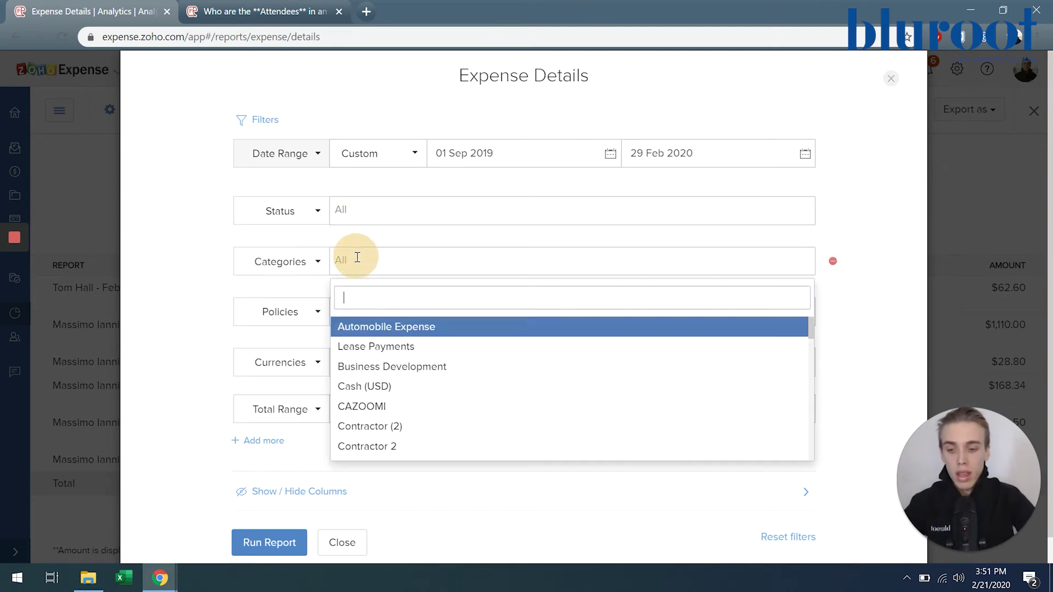
pyautogui.click(193, 308)
pyautogui.click(353, 313)
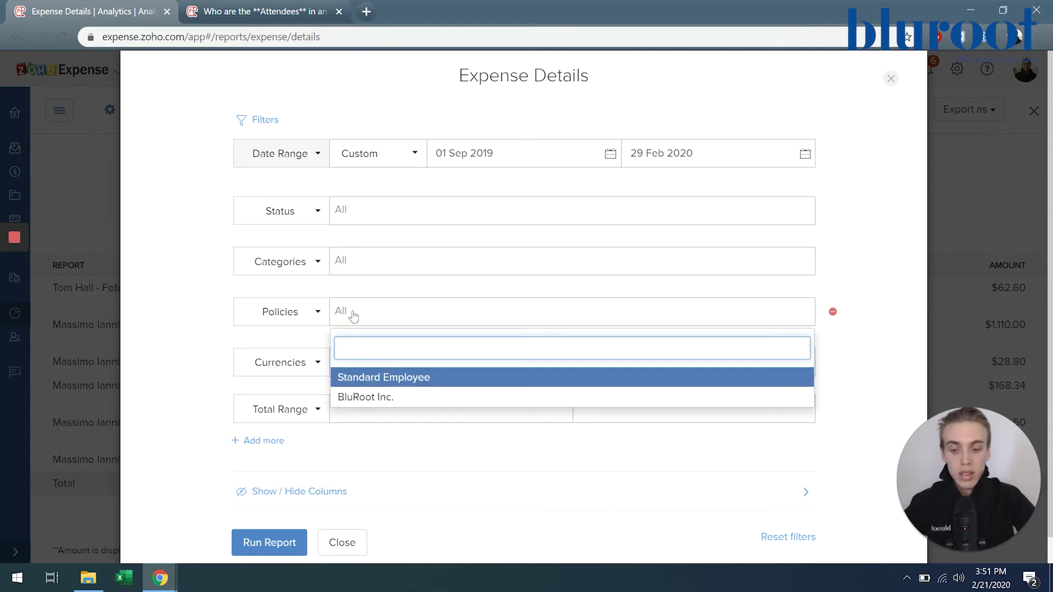
pyautogui.click(219, 324)
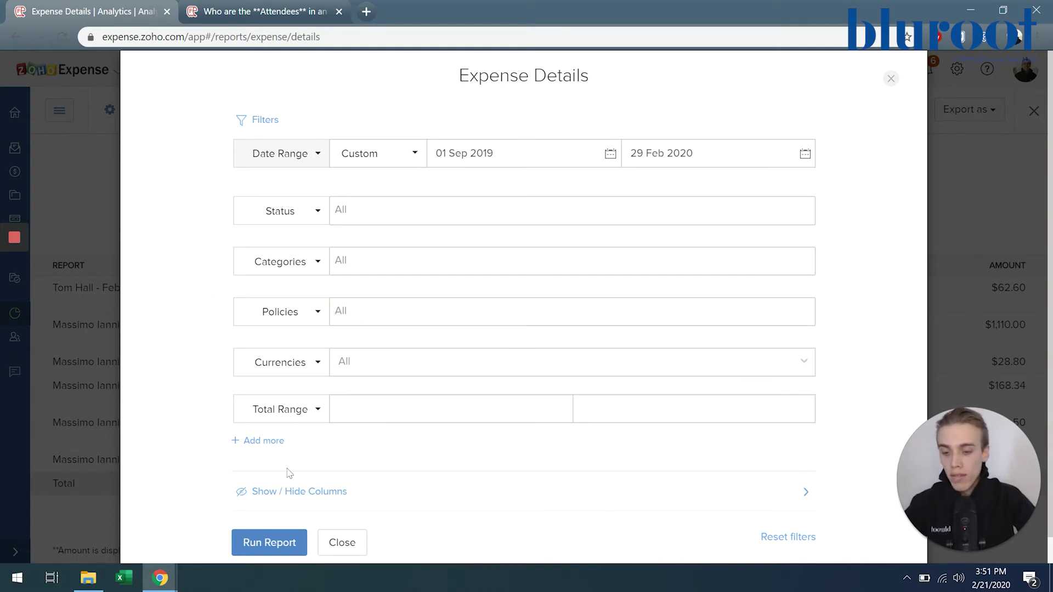
# Step: Change the Categories filter's field to Customer
pyautogui.click(304, 265)
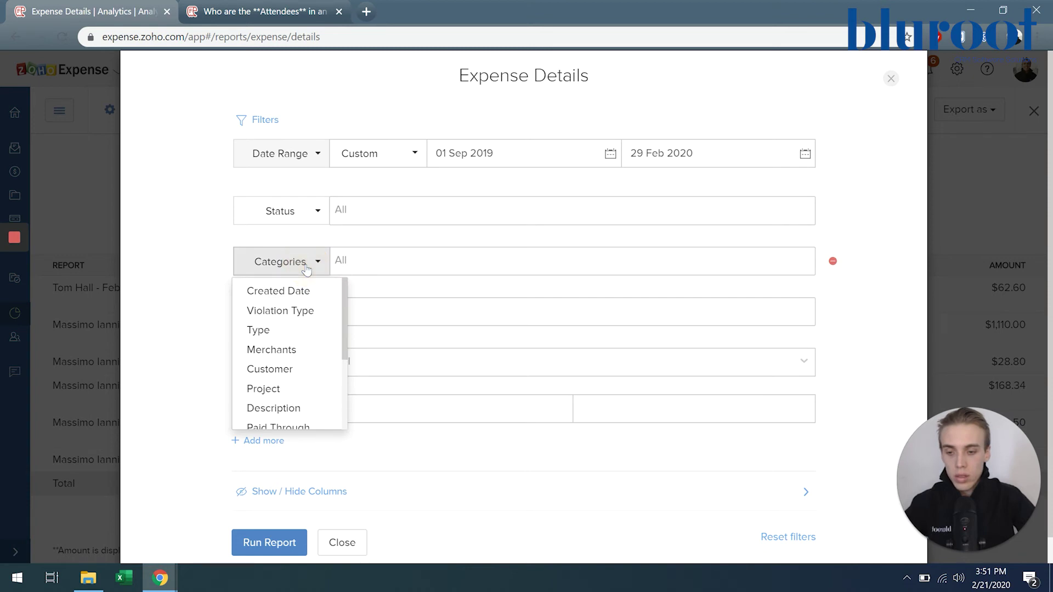
pyautogui.scroll(-1, 282, 299)
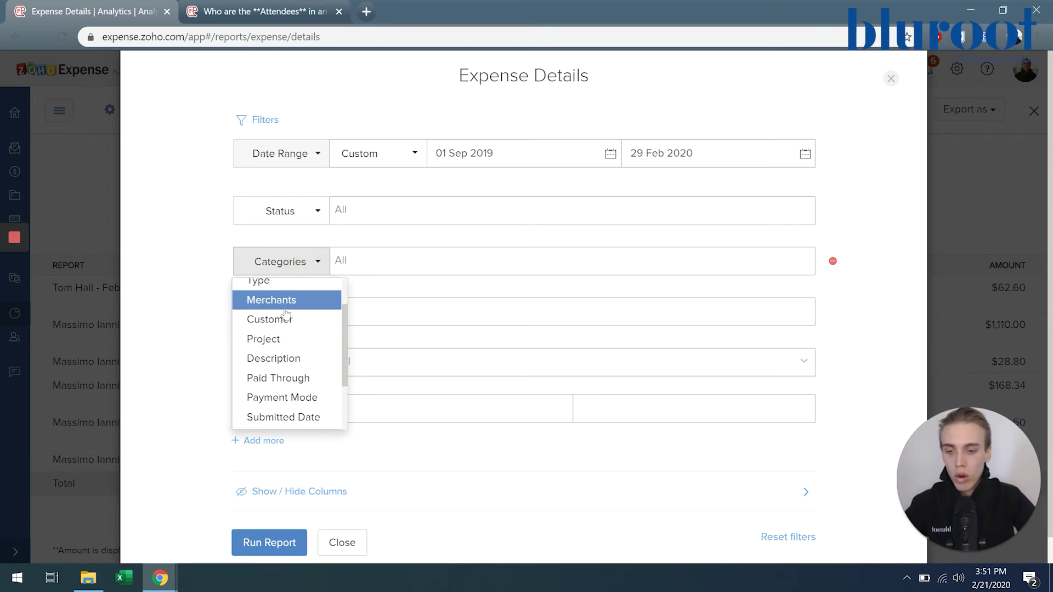
pyautogui.click(291, 324)
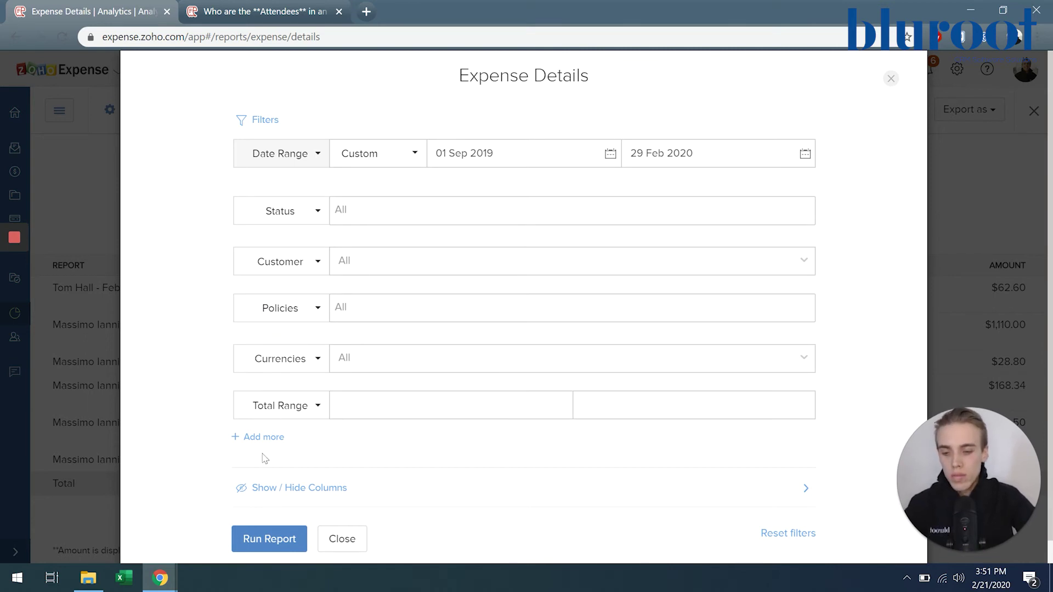
pyautogui.click(278, 491)
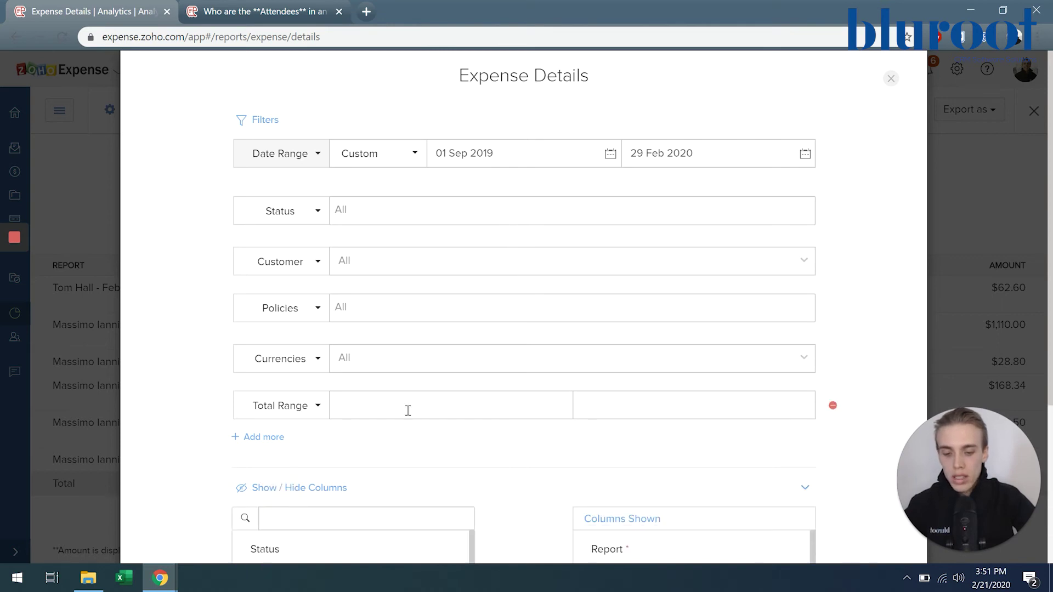
# Step: Add a Status column after Amount, then remove it from Columns Shown
pyautogui.scroll(-3, 408, 410)
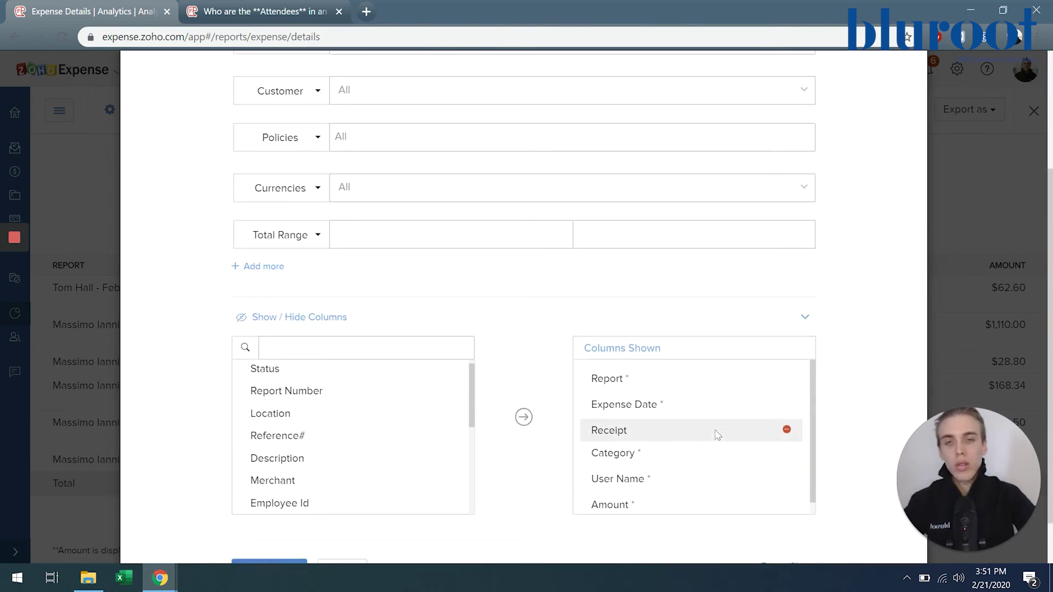
pyautogui.scroll(-1, 718, 435)
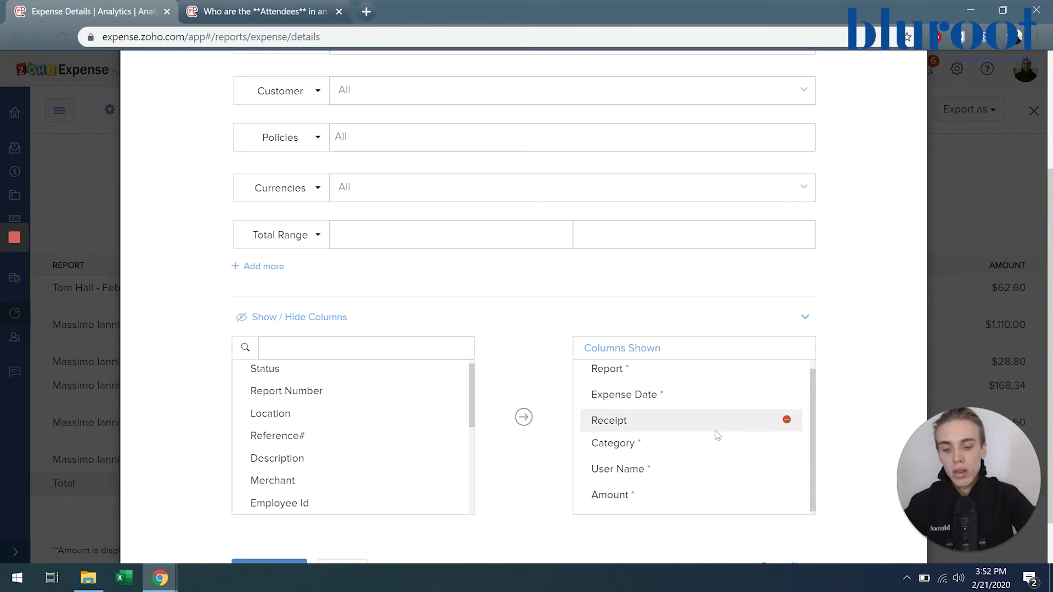
pyautogui.scroll(1, 357, 426)
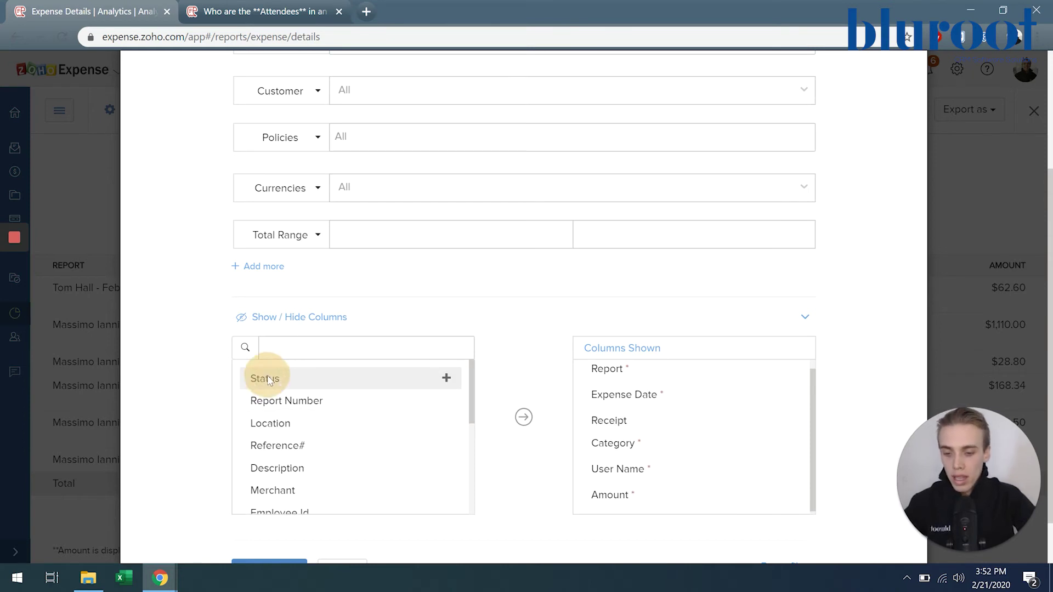
pyautogui.click(447, 378)
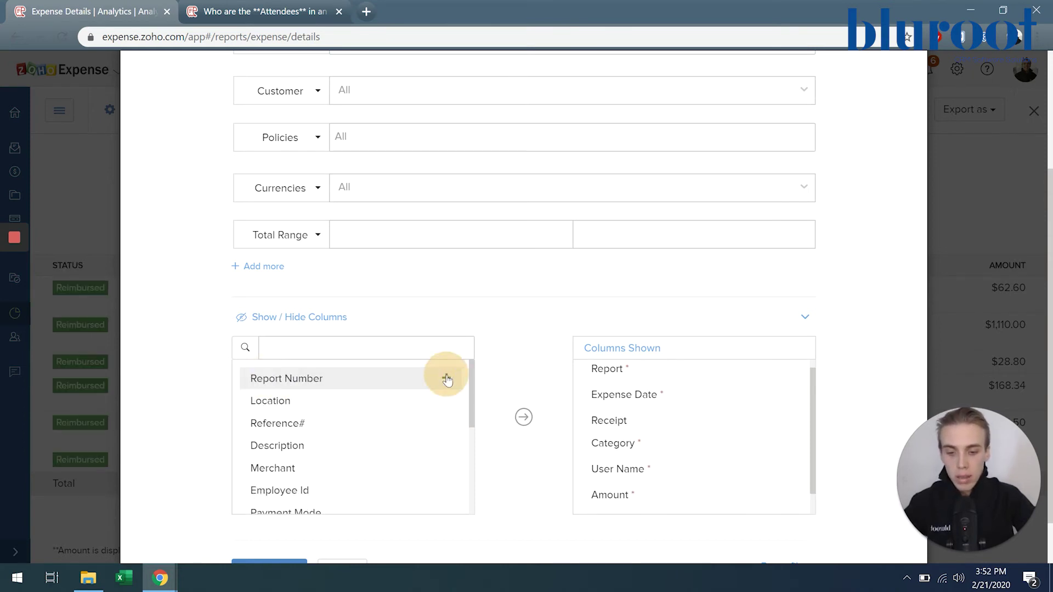
pyautogui.scroll(-2, 669, 458)
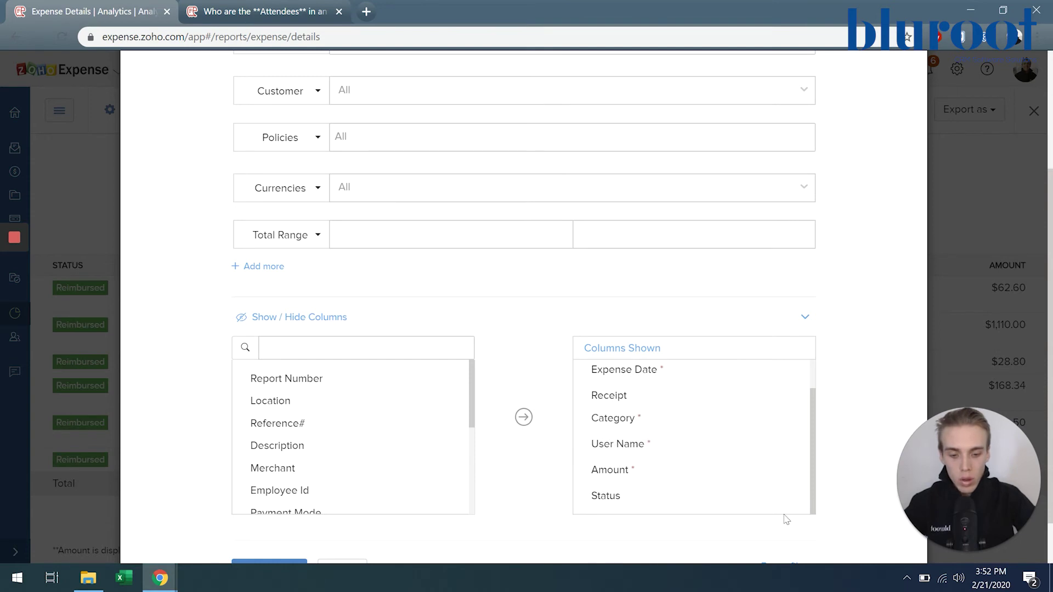
pyautogui.click(786, 494)
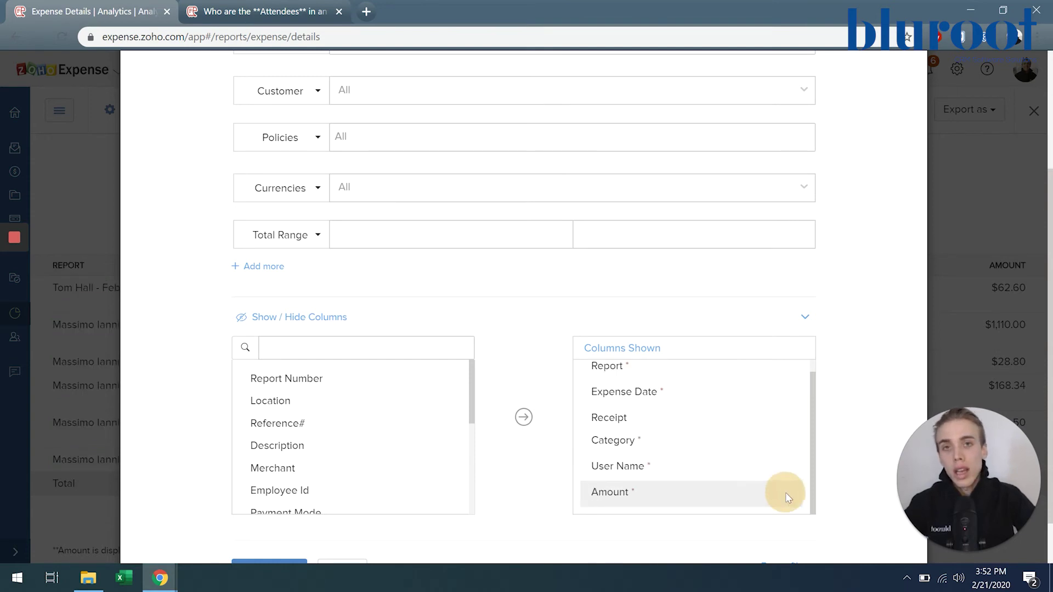
pyautogui.scroll(-2, 603, 278)
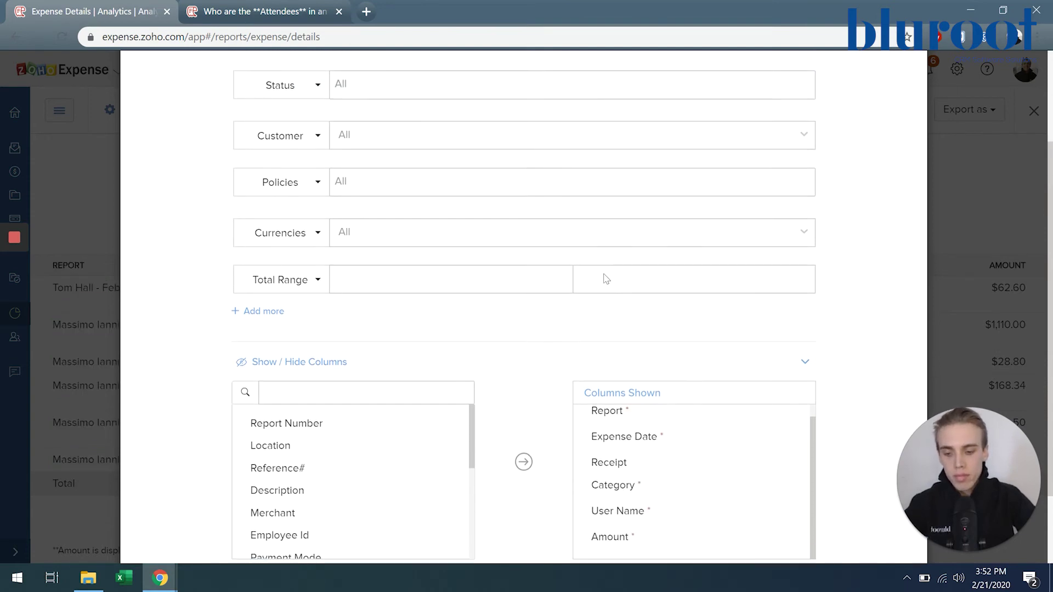
# Step: Close the customization, check the export formats, and view then close the print preview
pyautogui.click(347, 514)
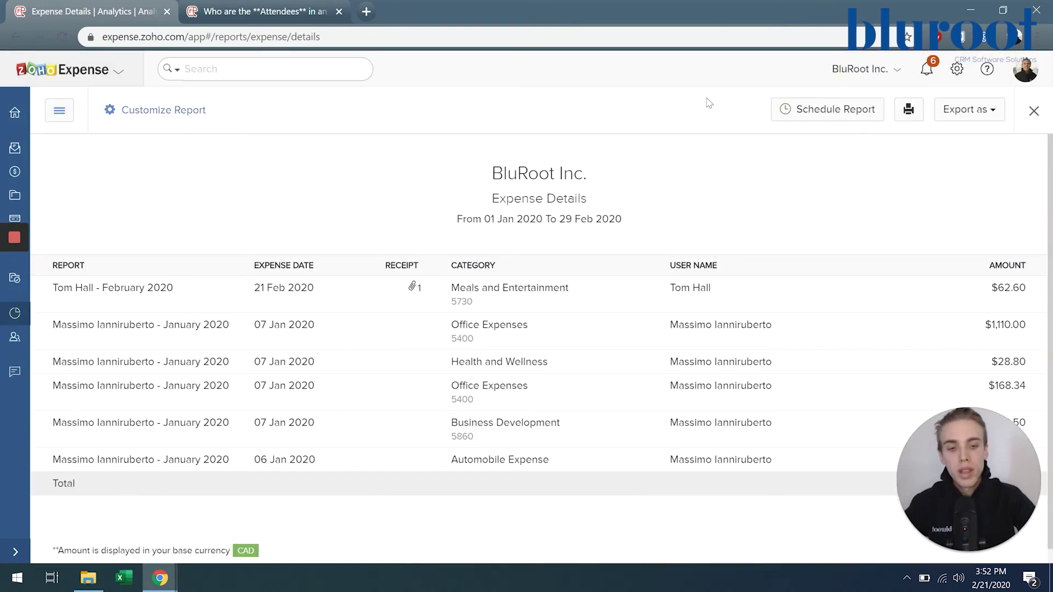
pyautogui.click(953, 113)
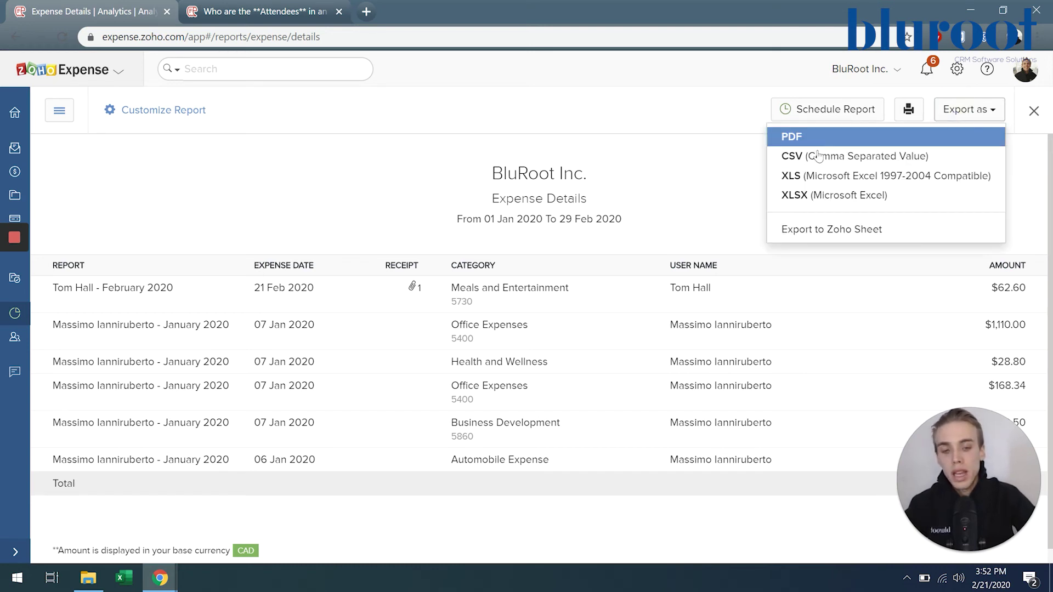
pyautogui.click(908, 109)
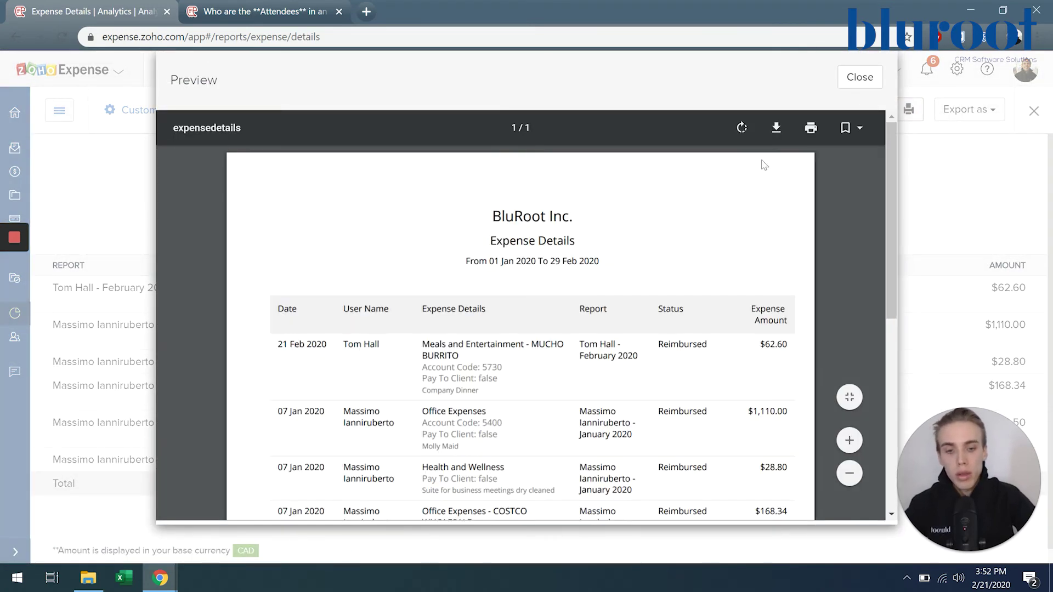
pyautogui.click(858, 77)
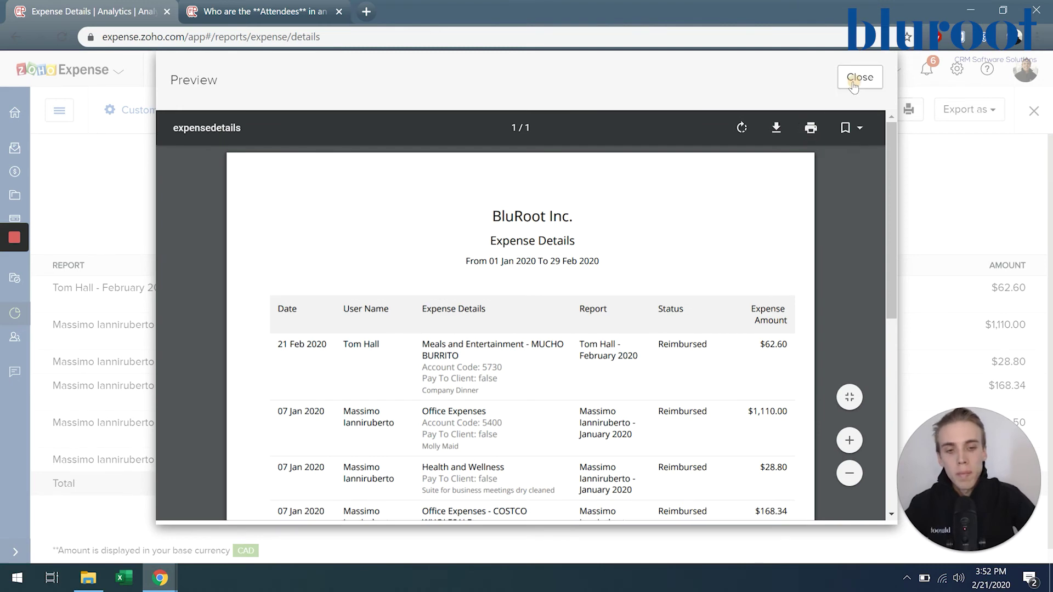
pyautogui.click(823, 115)
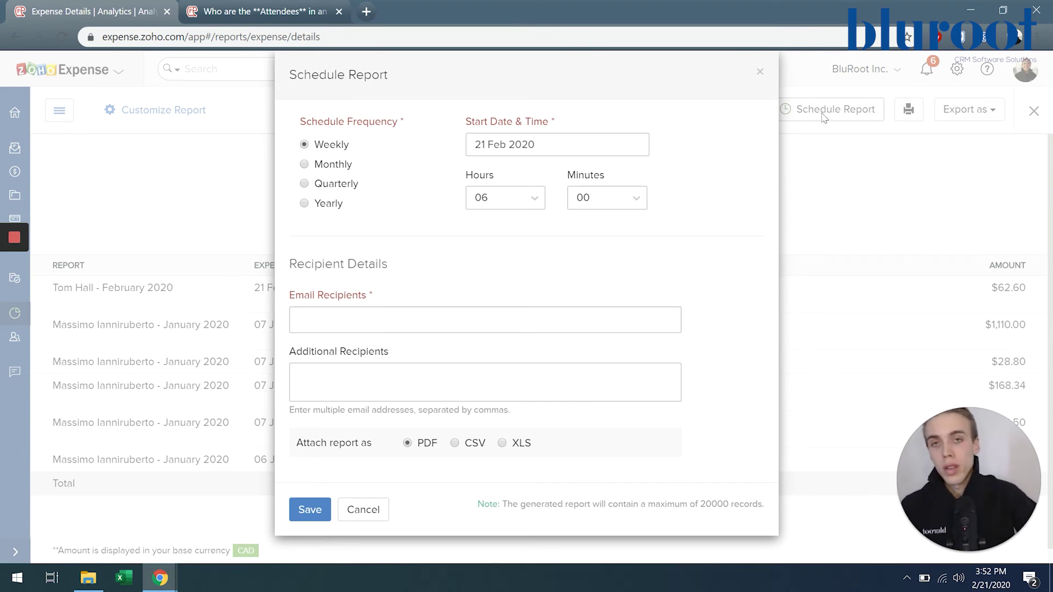
# Step: Fill in a monthly schedule from 01 Mar 2020 with a team member as recipient, then cancel it
pyautogui.click(305, 166)
pyautogui.click(552, 146)
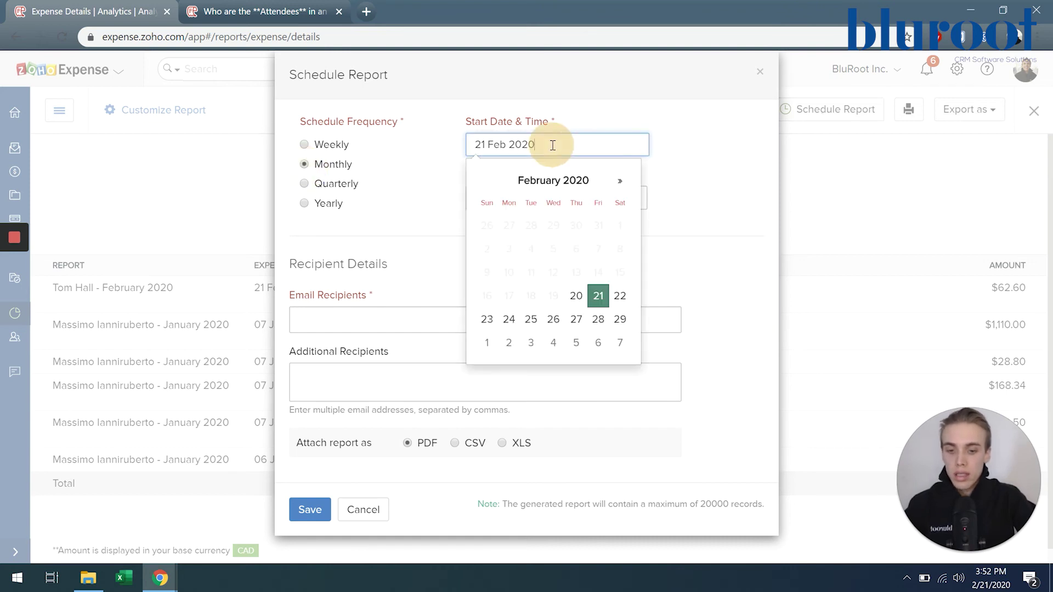
pyautogui.click(486, 343)
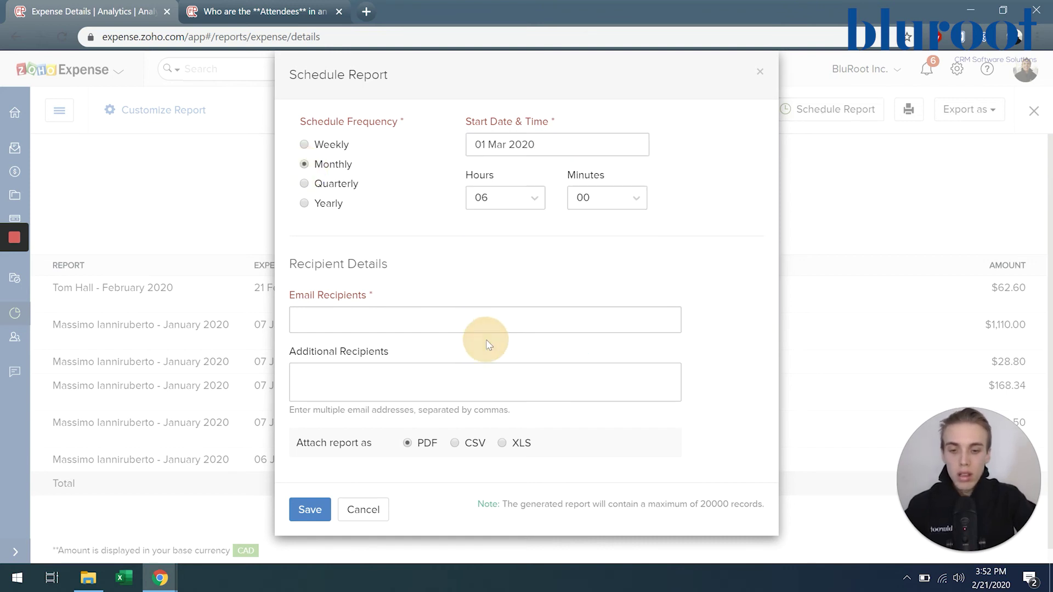
pyautogui.click(423, 329)
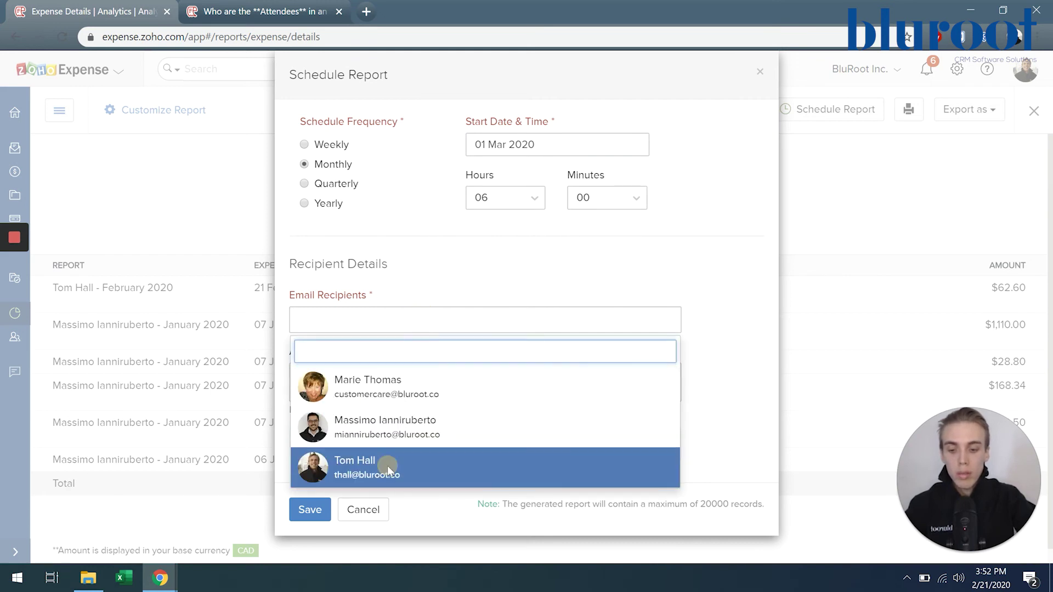
pyautogui.click(387, 467)
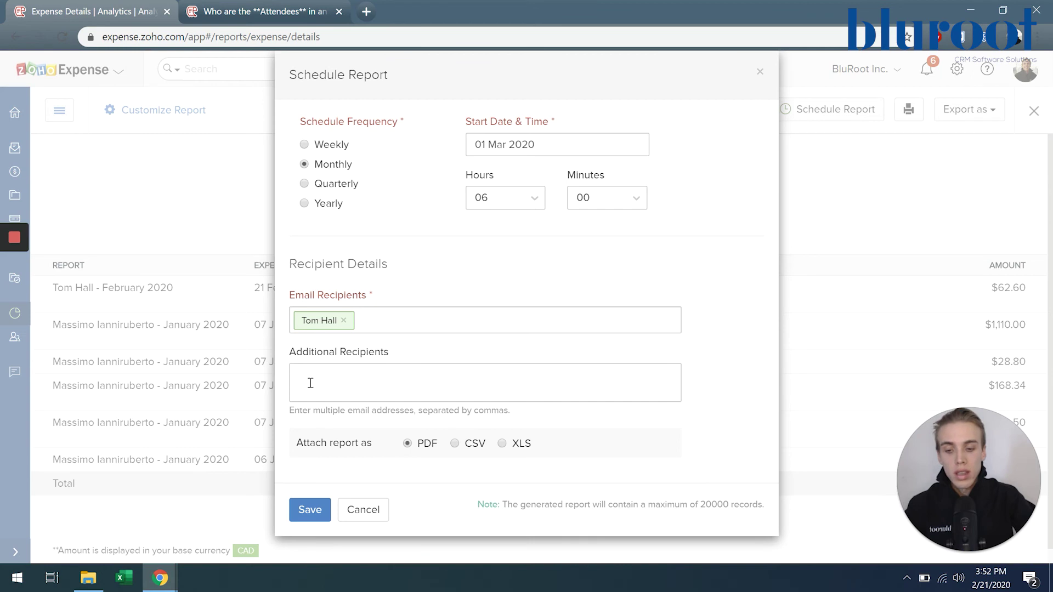
pyautogui.click(336, 382)
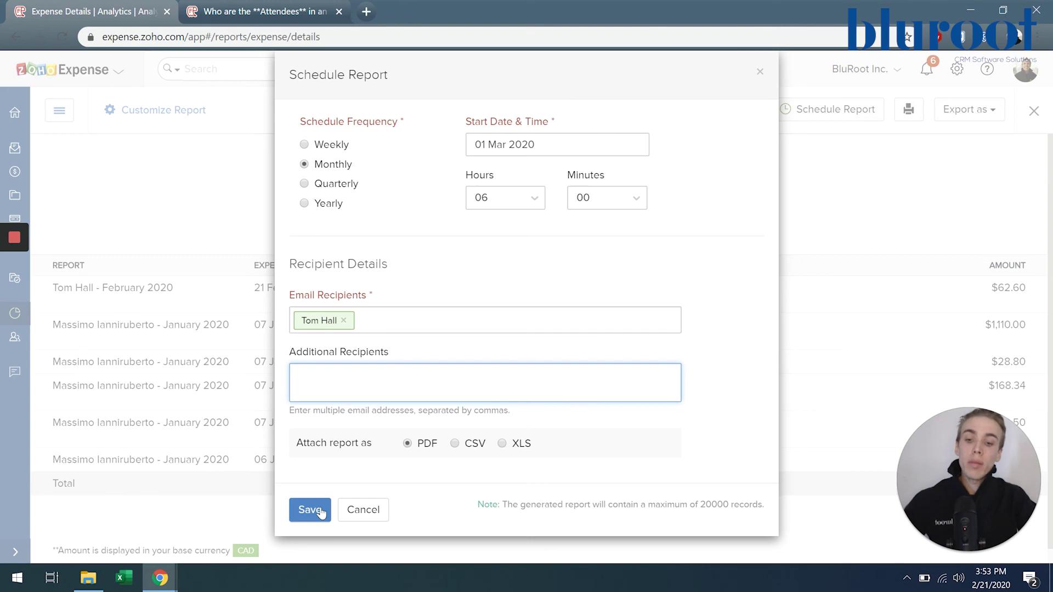
pyautogui.click(363, 510)
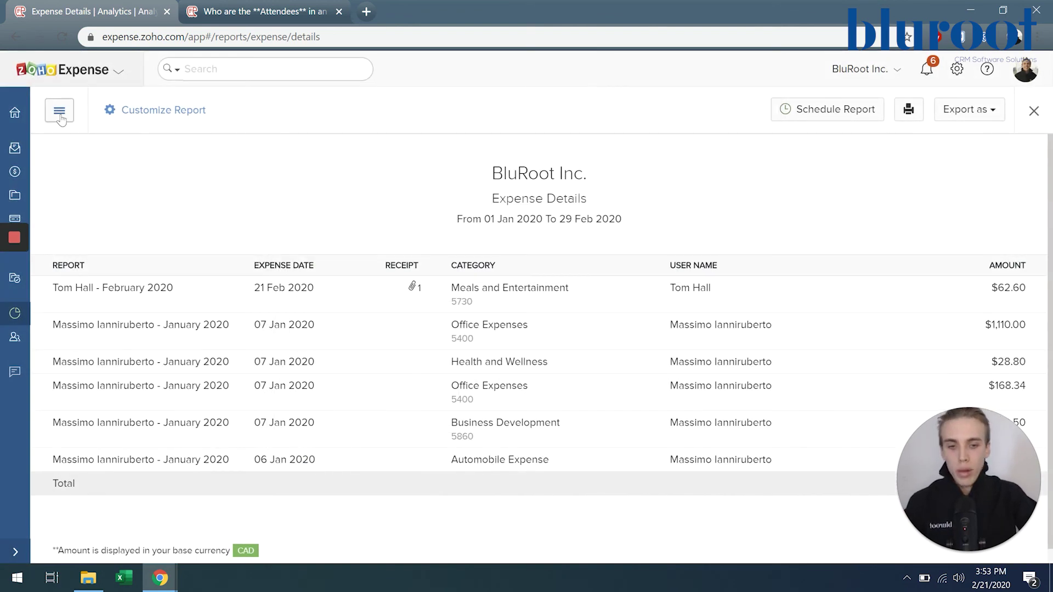
# Step: Open the full reports list and scroll down to Tax Summary and Reimbursement details
pyautogui.click(59, 111)
pyautogui.scroll(-1, 70, 344)
pyautogui.scroll(-5, 70, 344)
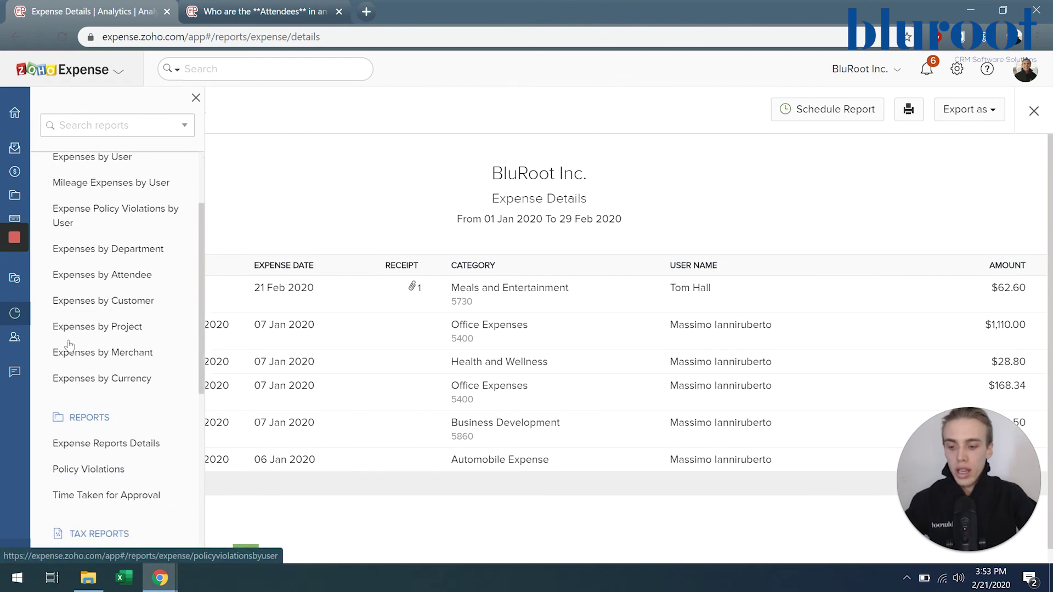
pyautogui.scroll(-3, 103, 325)
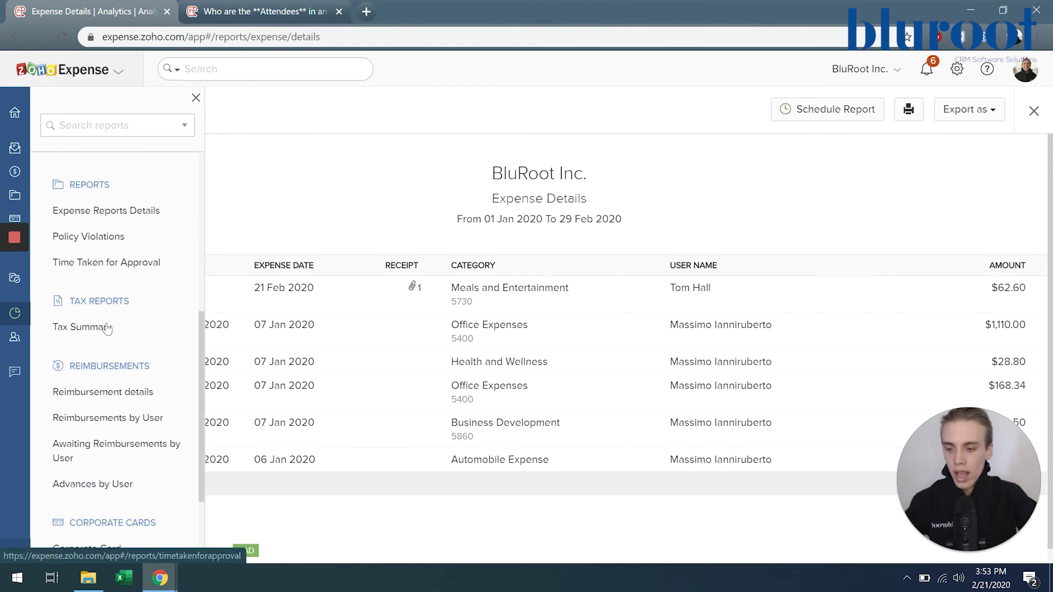